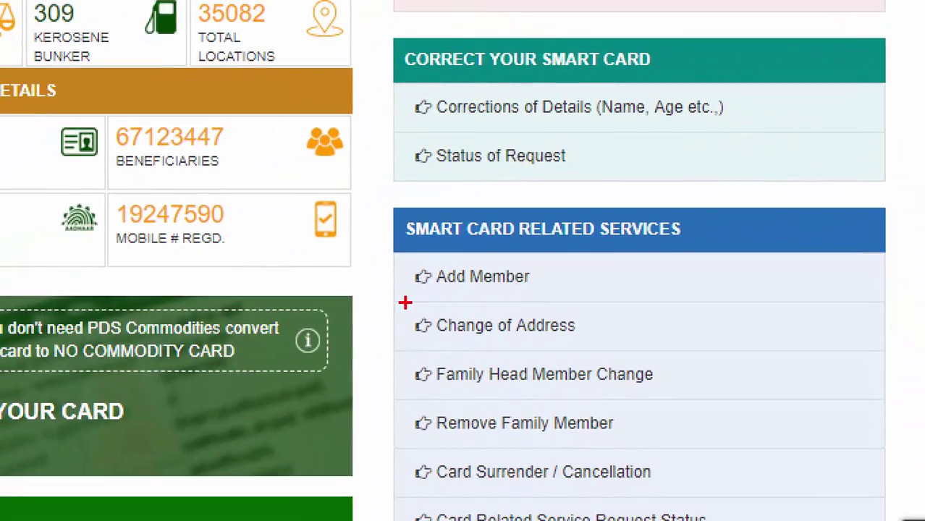
Start the Add Member login, submit the registered mobile number and captcha, then begin correcting the number.
mouse_move(410, 301)
mouse_down()
mouse_move(589, 297)
mouse_move(528, 230)
mouse_move(379, 232)
mouse_move(387, 291)
mouse_up()
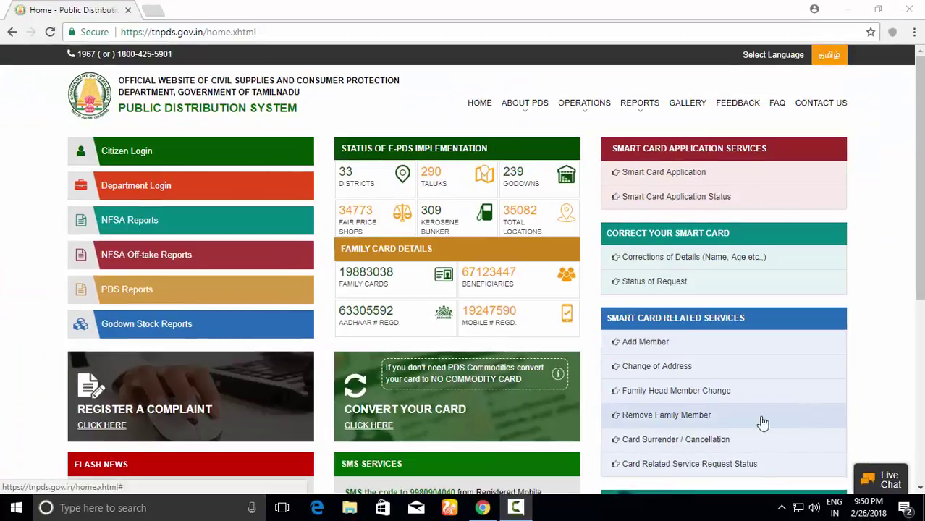
click(660, 347)
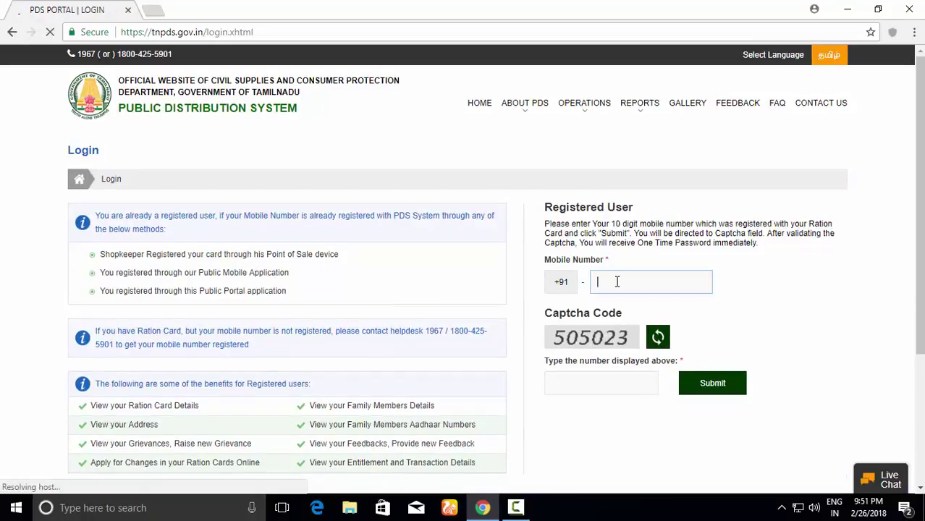
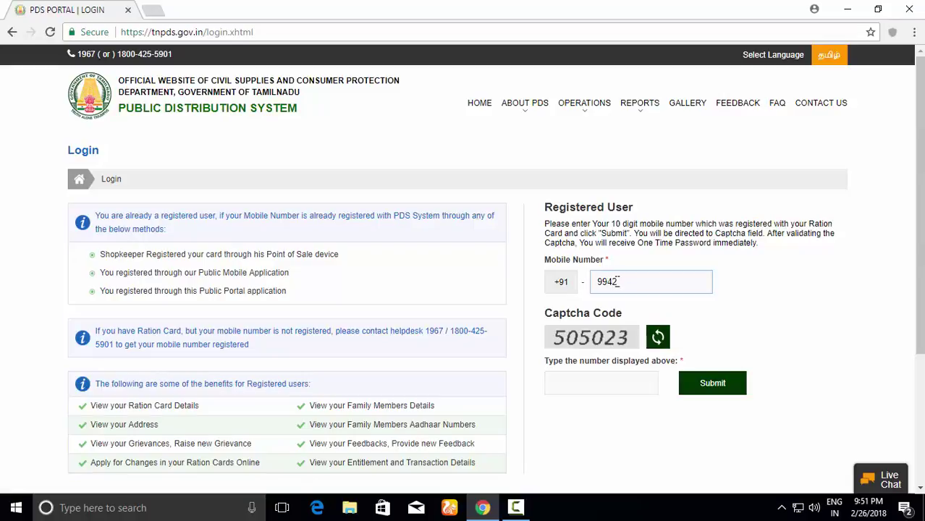
click(594, 378)
text(505)
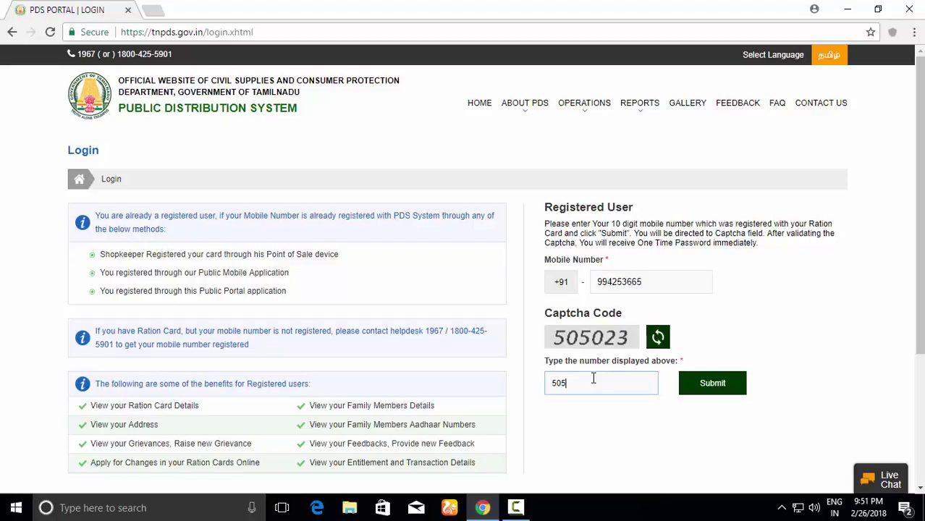
text(023)
click(715, 383)
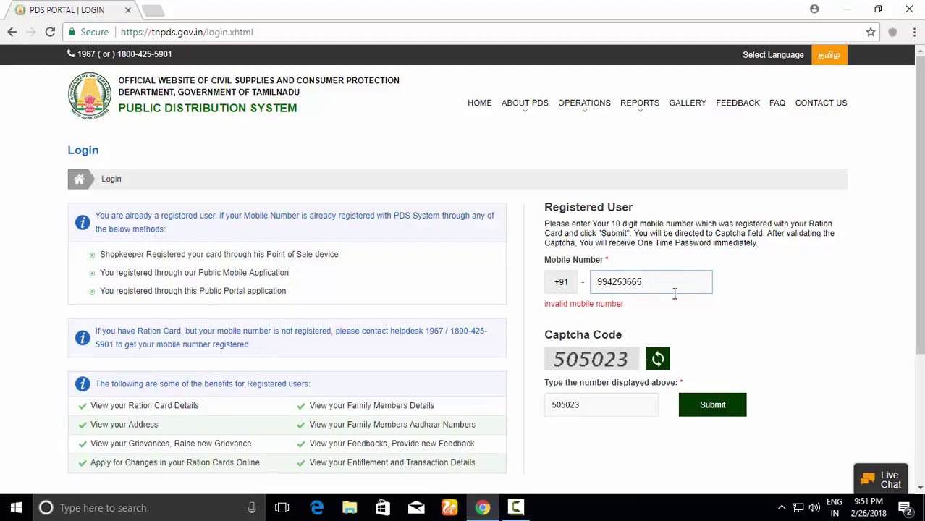
click(628, 286)
Add the missing digit to the mobile number, request the OTP, and log in with the 7-digit code.
text(6)
click(710, 403)
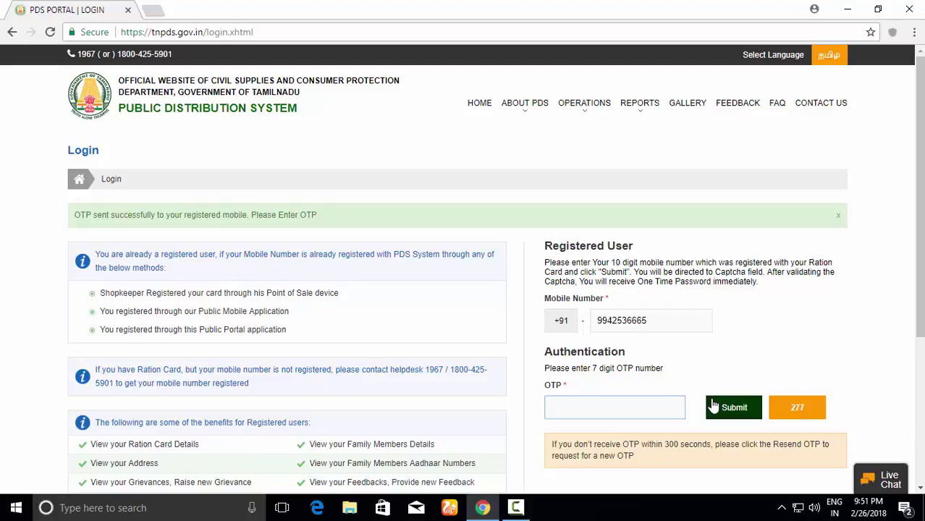
click(715, 407)
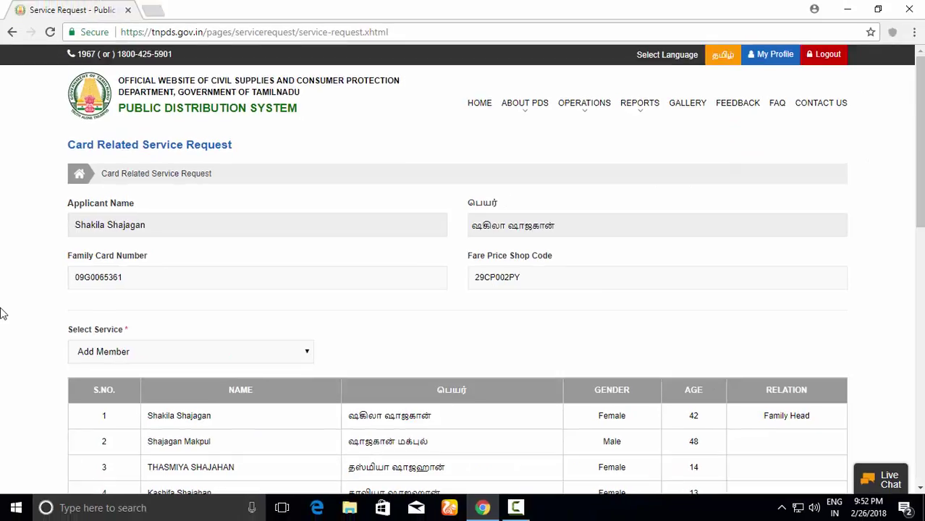
Pick Add Member from the Select Service list and scroll down to the blank Name field.
click(113, 354)
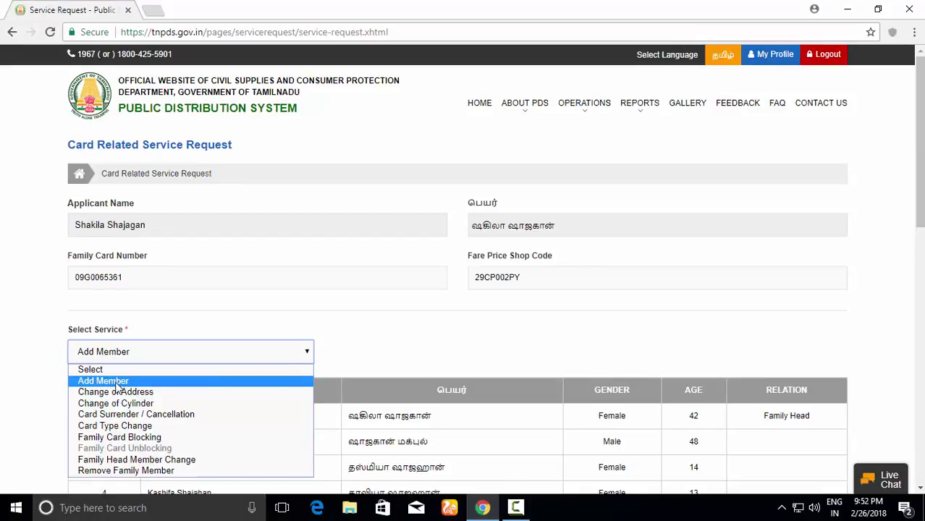
click(112, 380)
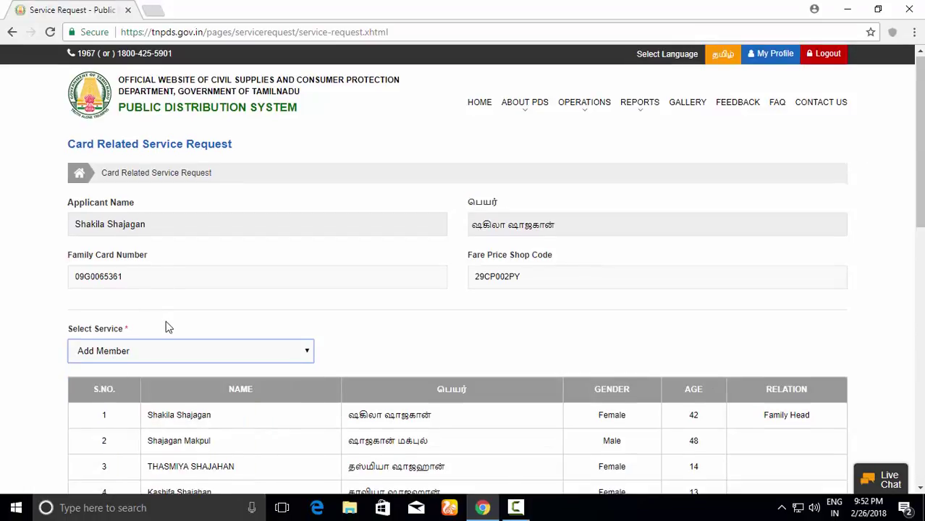
scroll(167, 327, down, 5)
click(170, 183)
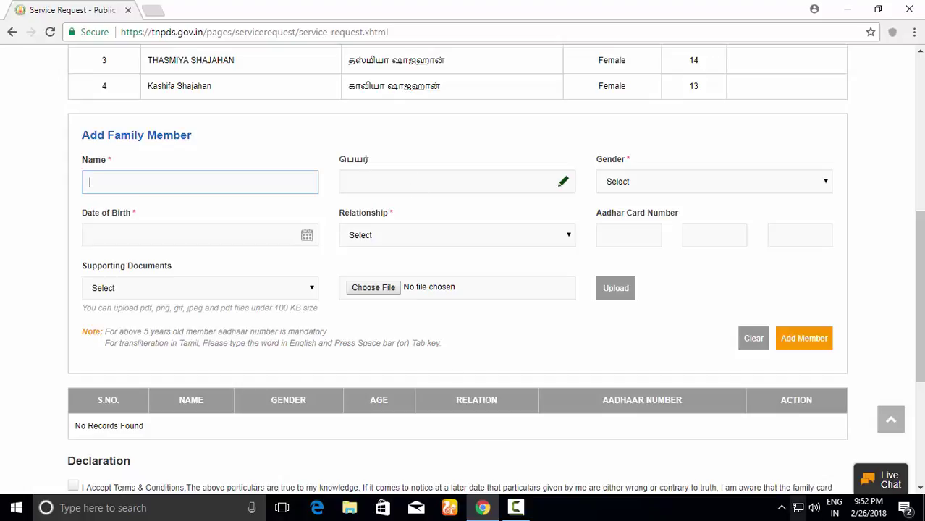
Enter 'tamil' in the Name field using US English input.
click(836, 508)
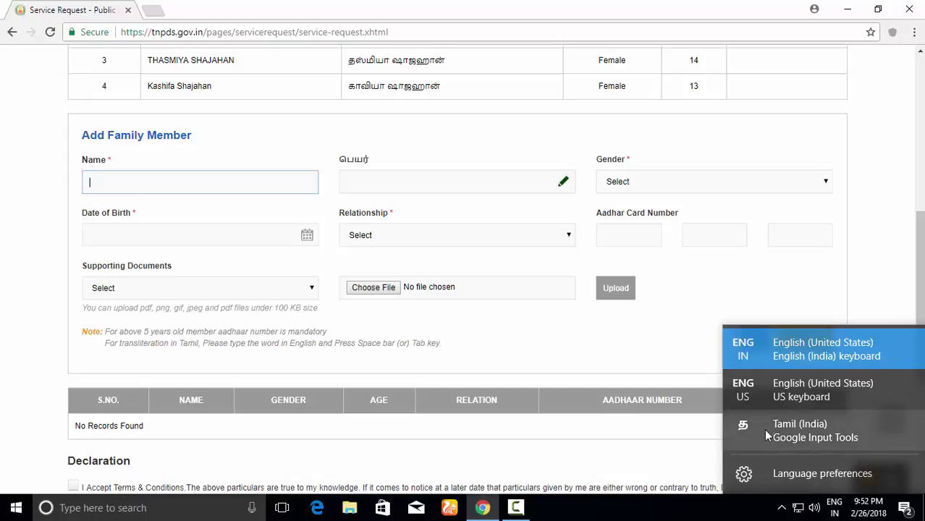
click(795, 436)
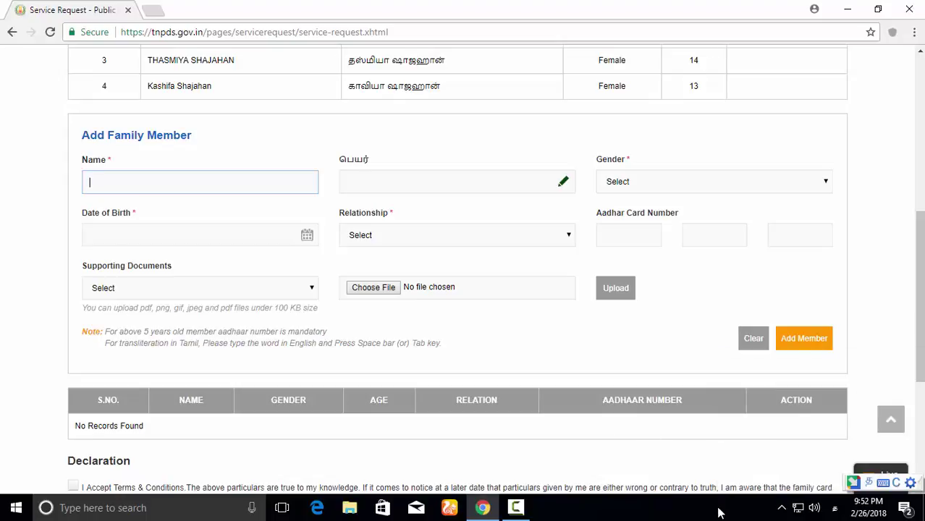
click(836, 511)
click(794, 402)
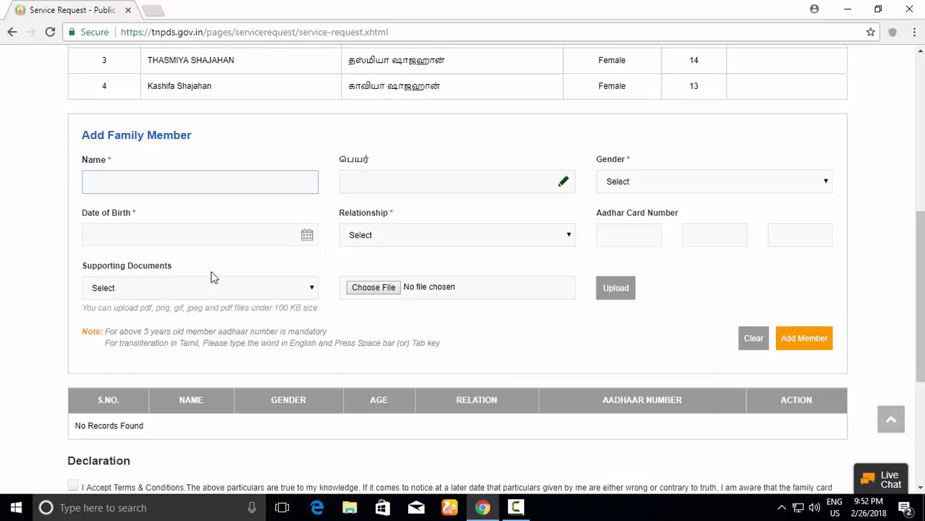
click(186, 185)
text(tamil)
Fill the Tamil name field with தமிழ் via Tamil transliteration, then restore US English input.
click(343, 187)
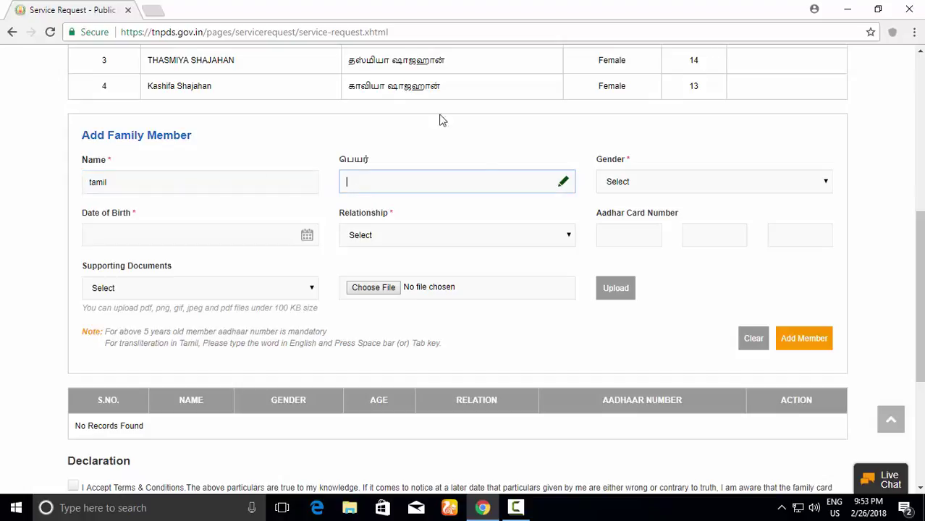
click(834, 512)
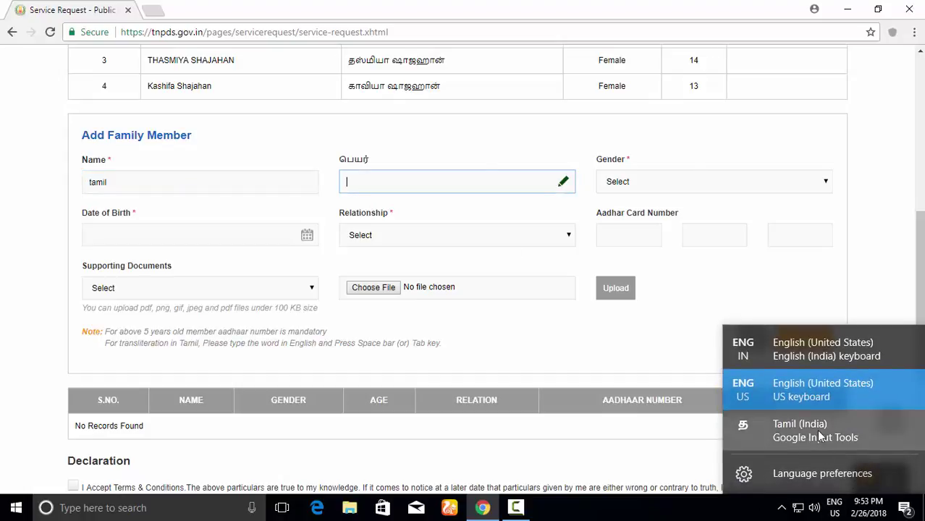
click(818, 434)
text(tamil)
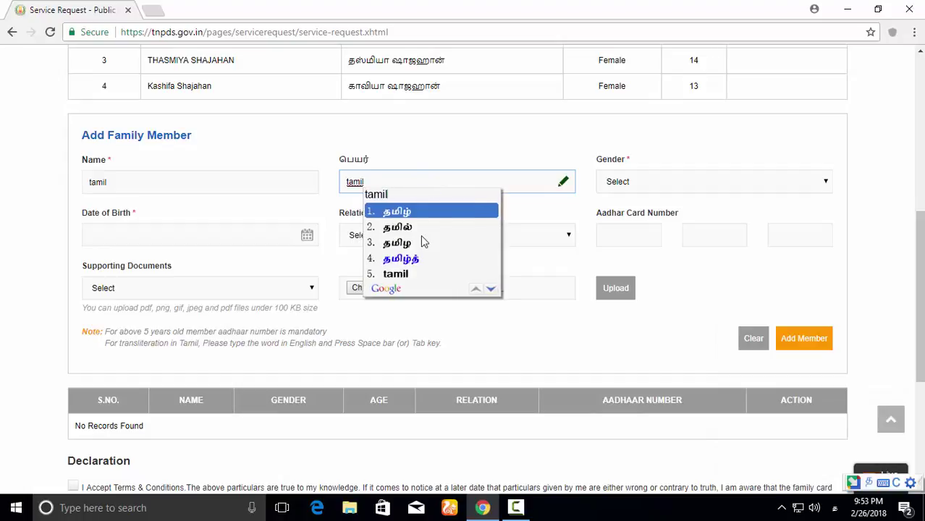
click(419, 218)
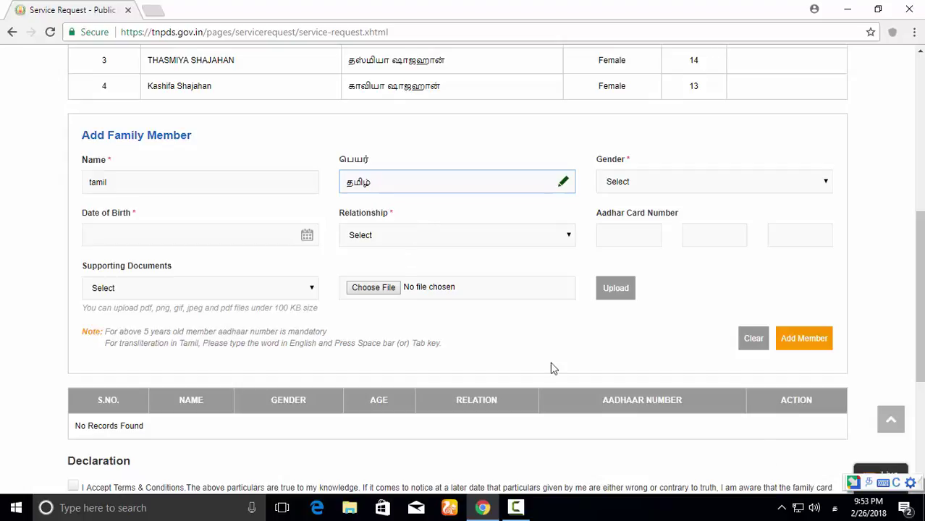
click(835, 508)
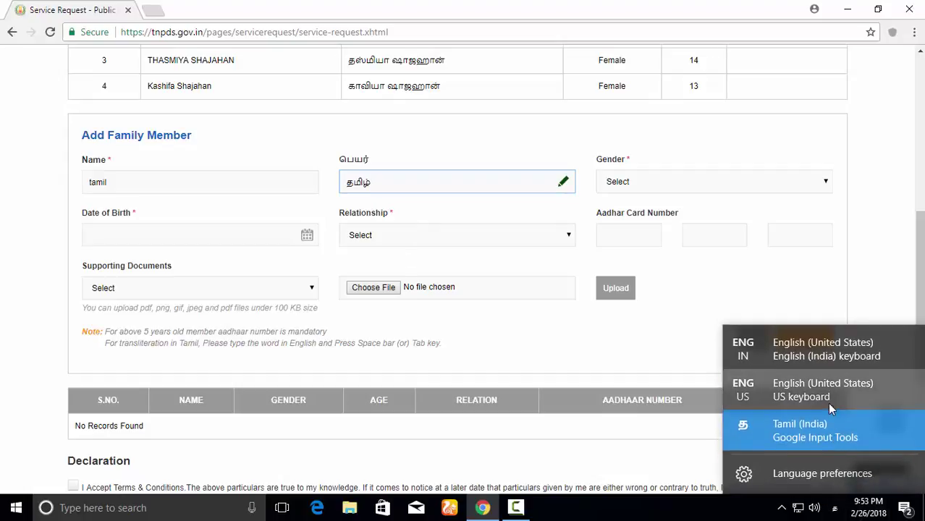
click(827, 396)
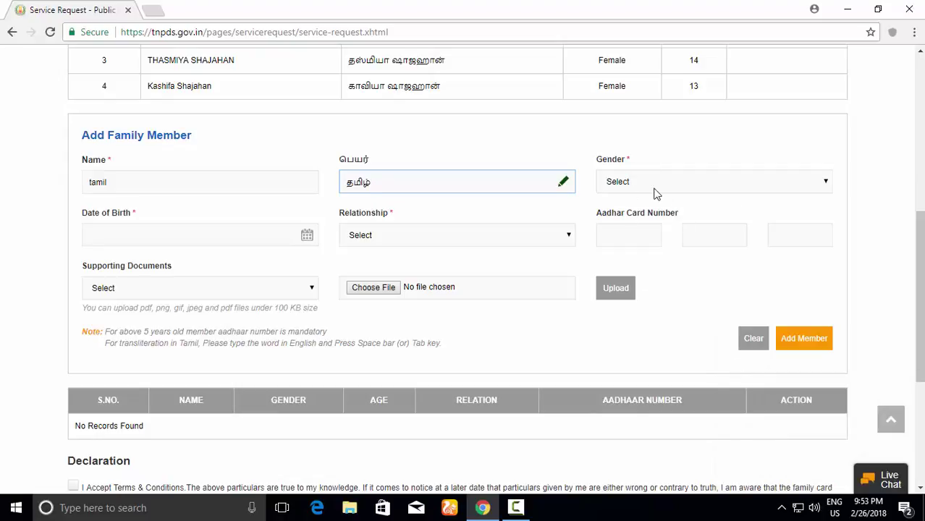
Look through the gender and relationship dropdowns without choosing a value.
click(656, 190)
click(722, 107)
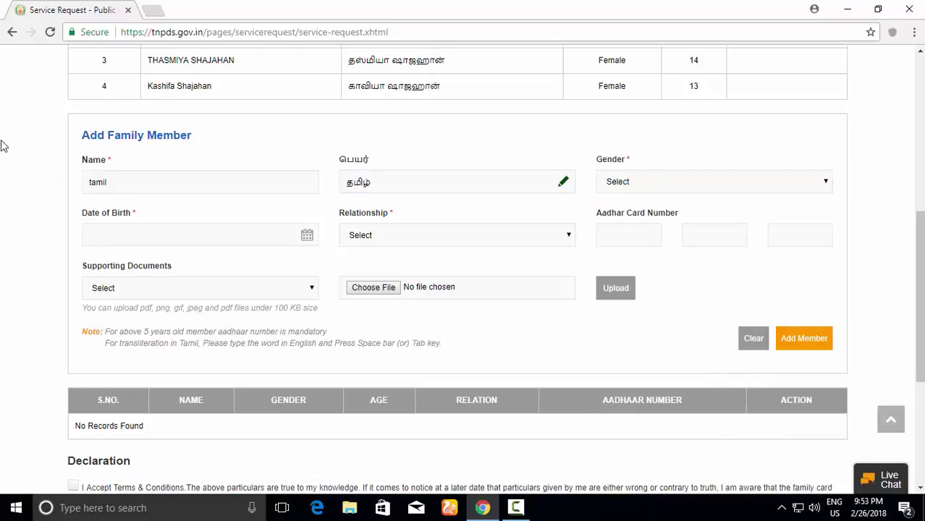
click(428, 243)
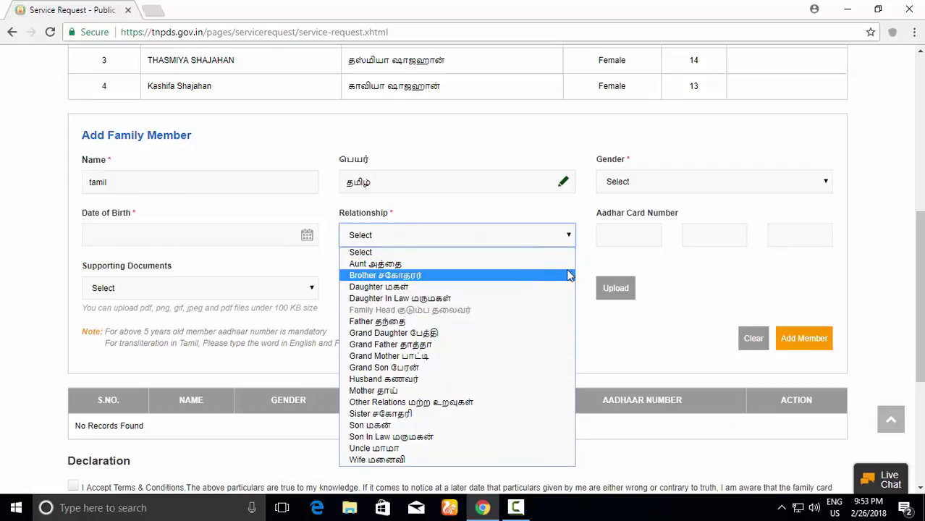
Dismiss the relationship list, pick Aadhaar Card under Supporting Documents, and attach address.jpg.
click(634, 257)
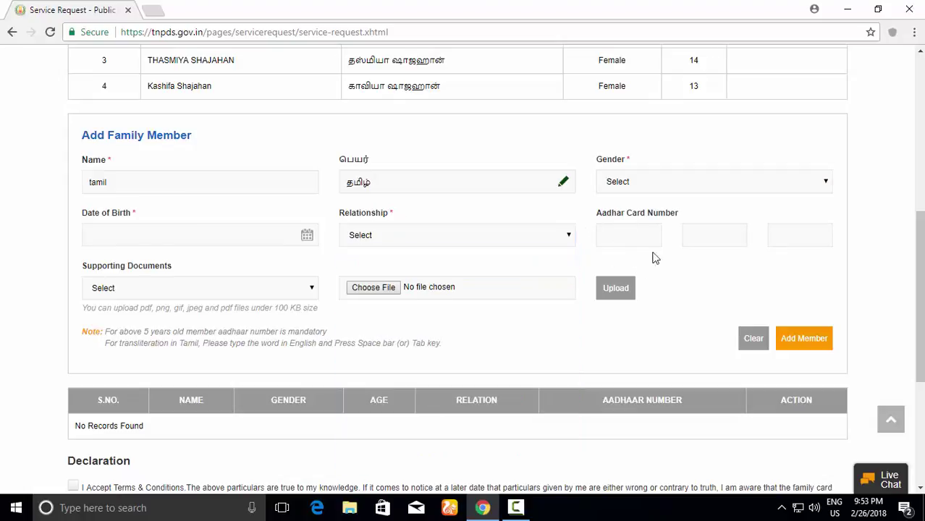
click(621, 229)
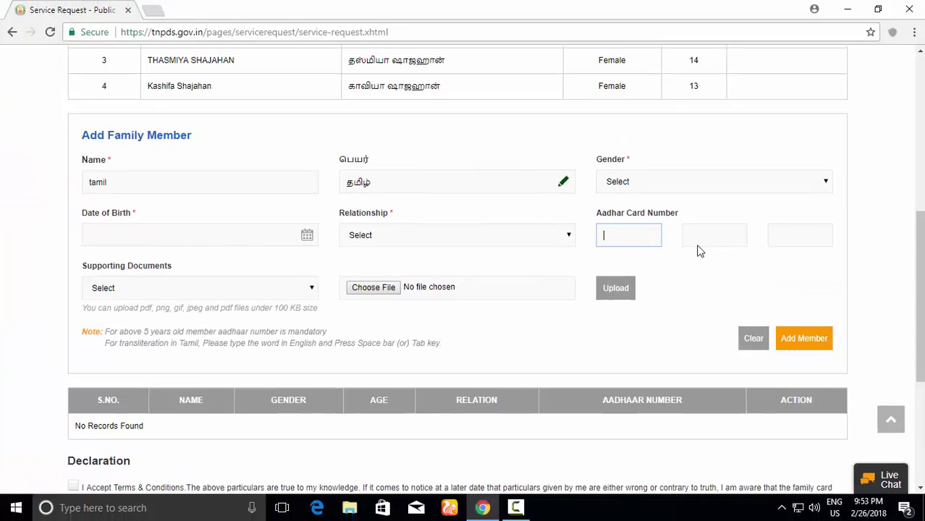
click(243, 287)
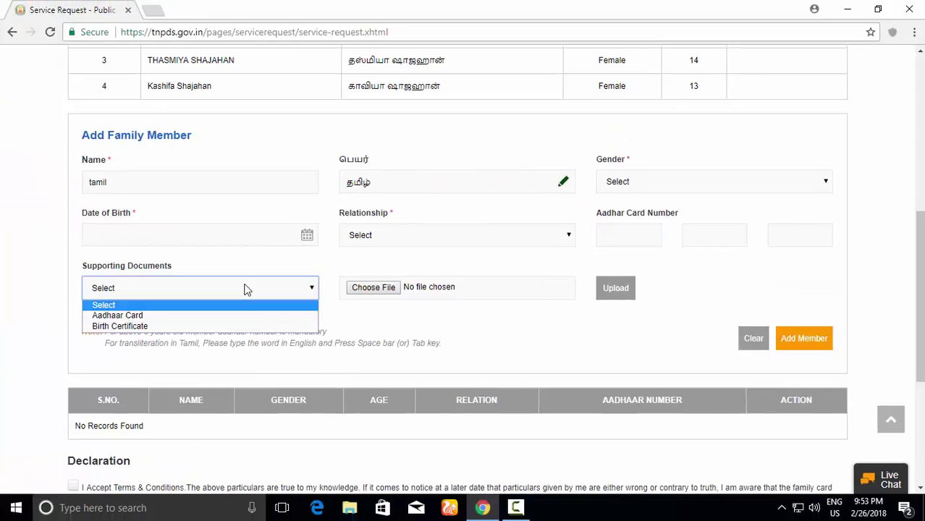
click(202, 317)
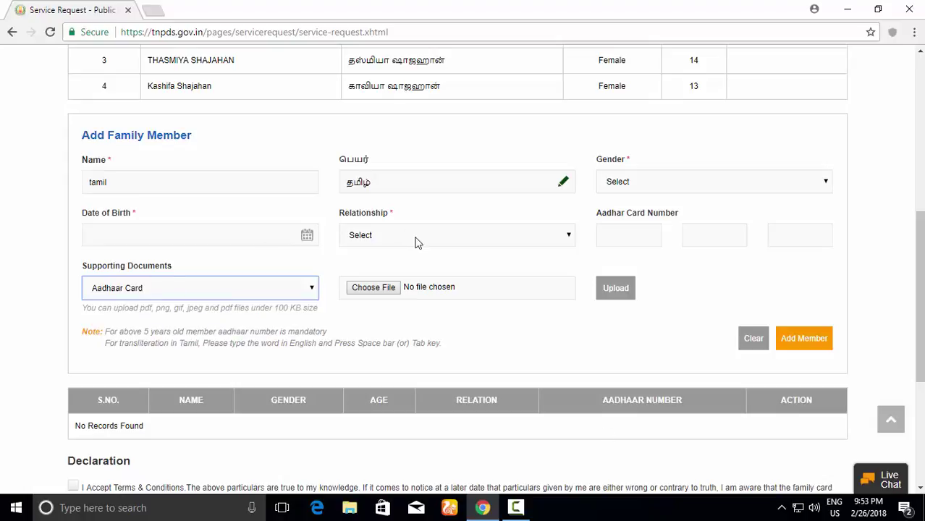
click(381, 286)
double_click(238, 125)
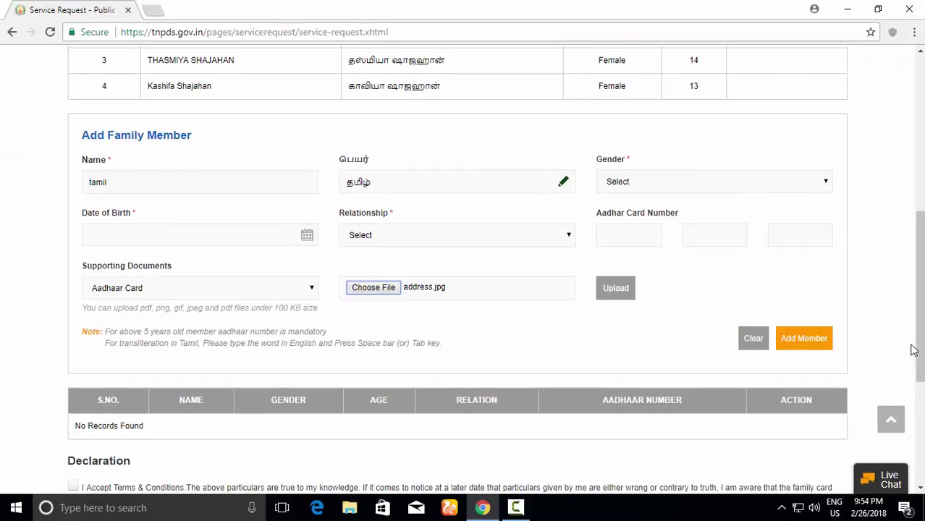
scroll(901, 326, down, 2)
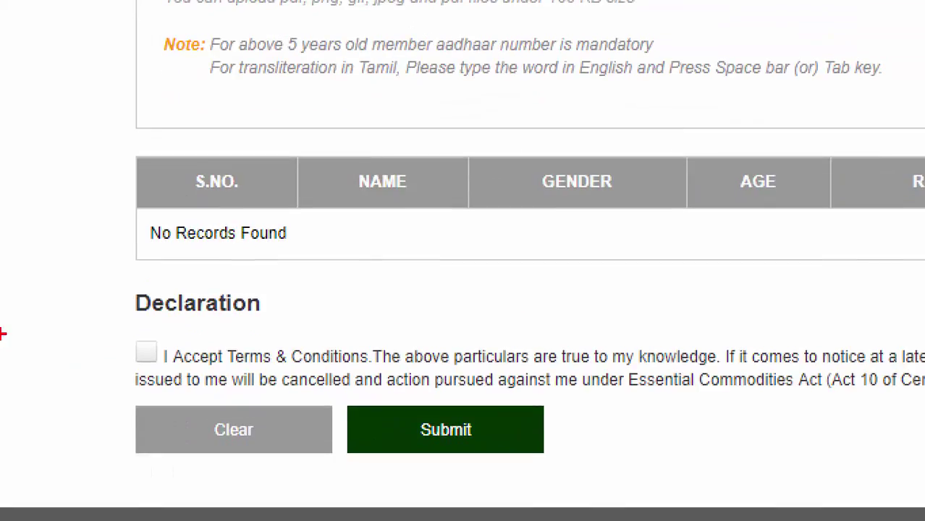
mouse_move(136, 335)
mouse_down()
mouse_move(149, 353)
mouse_move(299, 281)
mouse_up()
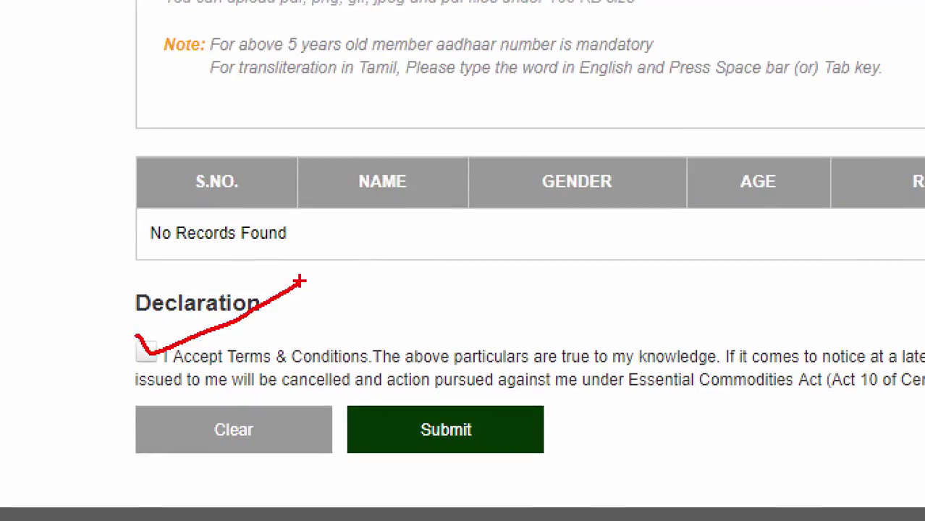